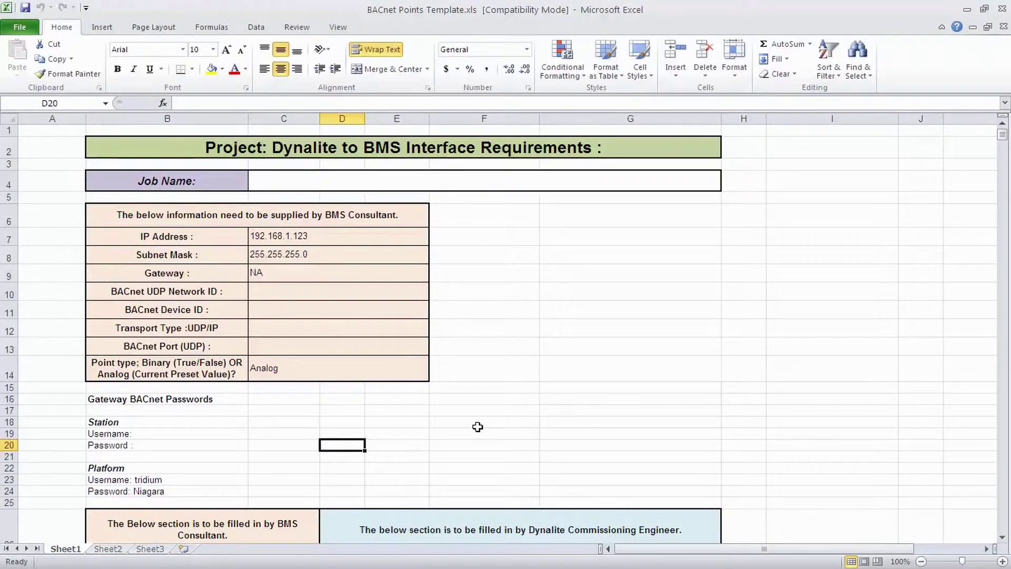
Step: Review the template's gateway IP 192.168.1.123, BACnet Device ID and first point name cells
click(338, 239)
click(327, 255)
click(322, 237)
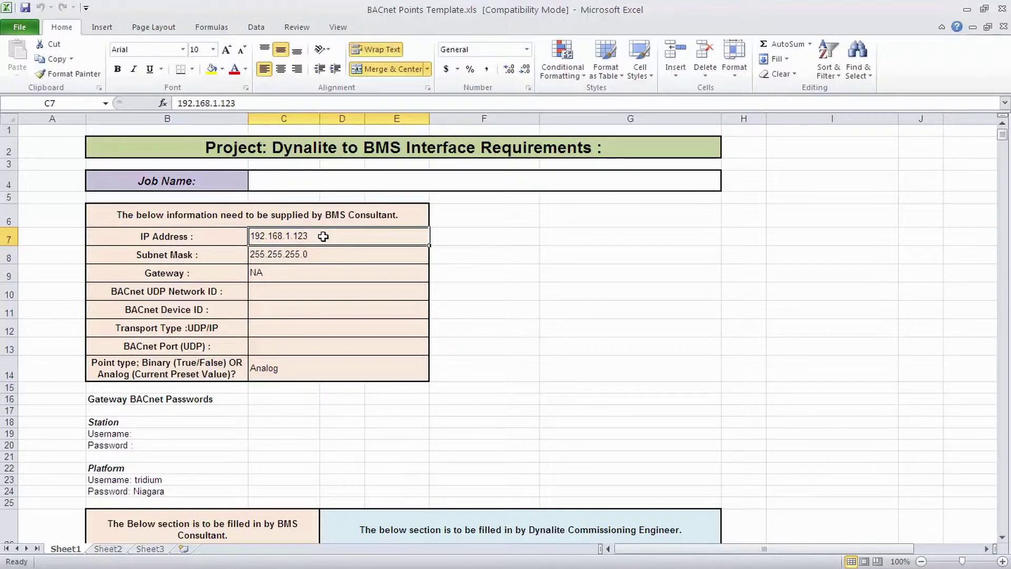
click(275, 310)
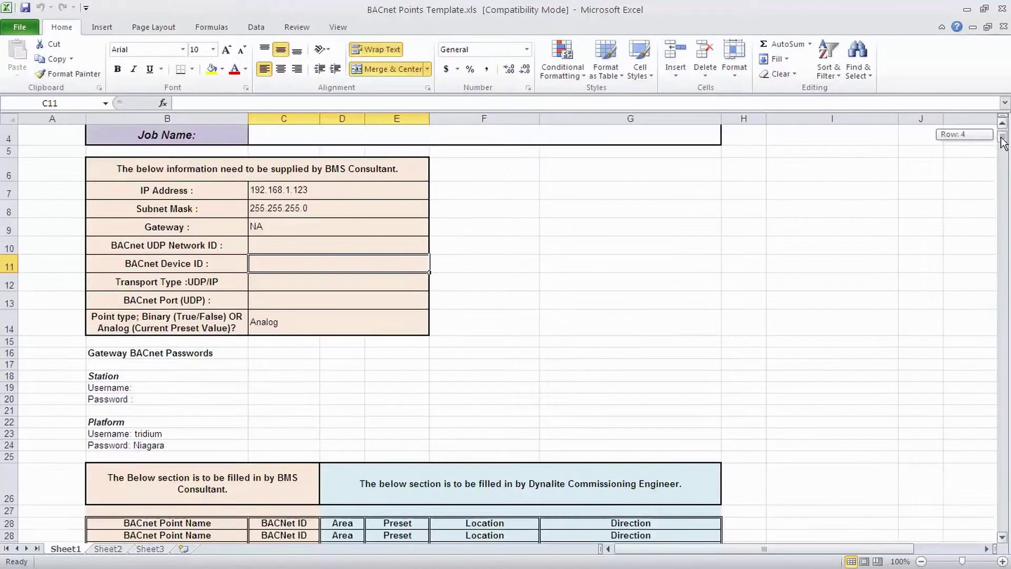
drag(1002, 135, 998, 157)
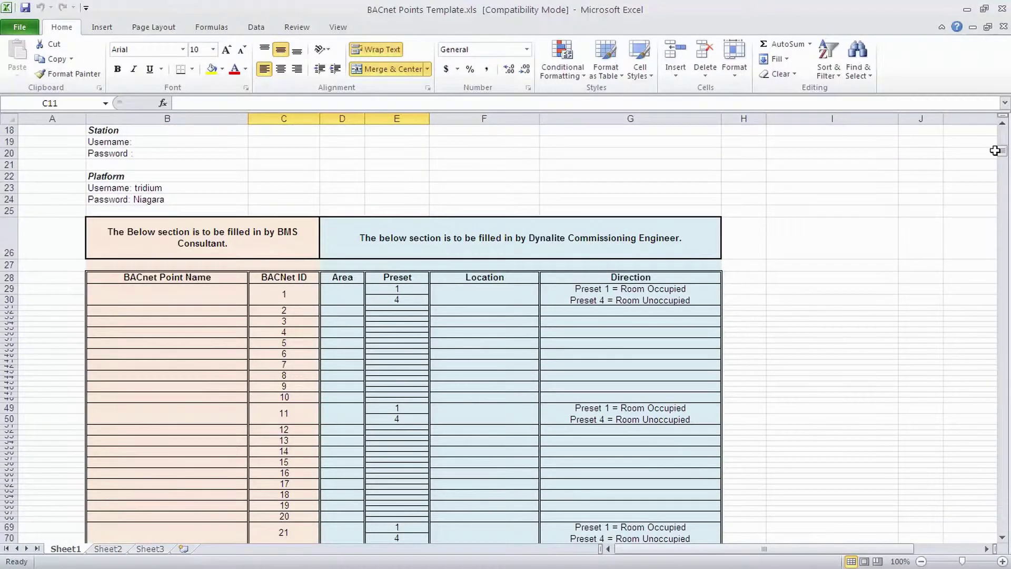
click(166, 298)
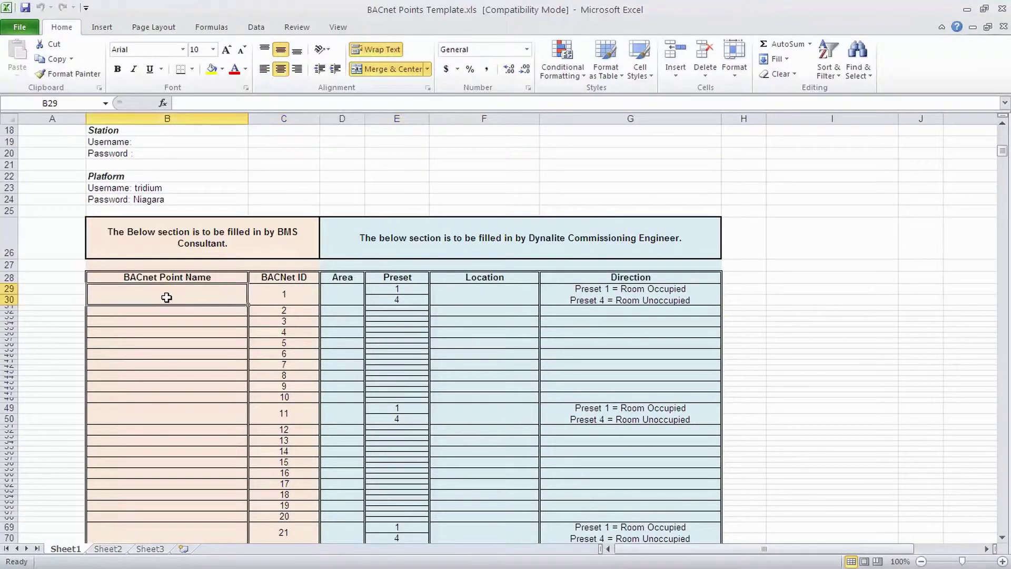
Step: Inspect the Area 1006 export settings (instance 54, Analog Value) and close them unchanged
click(498, 563)
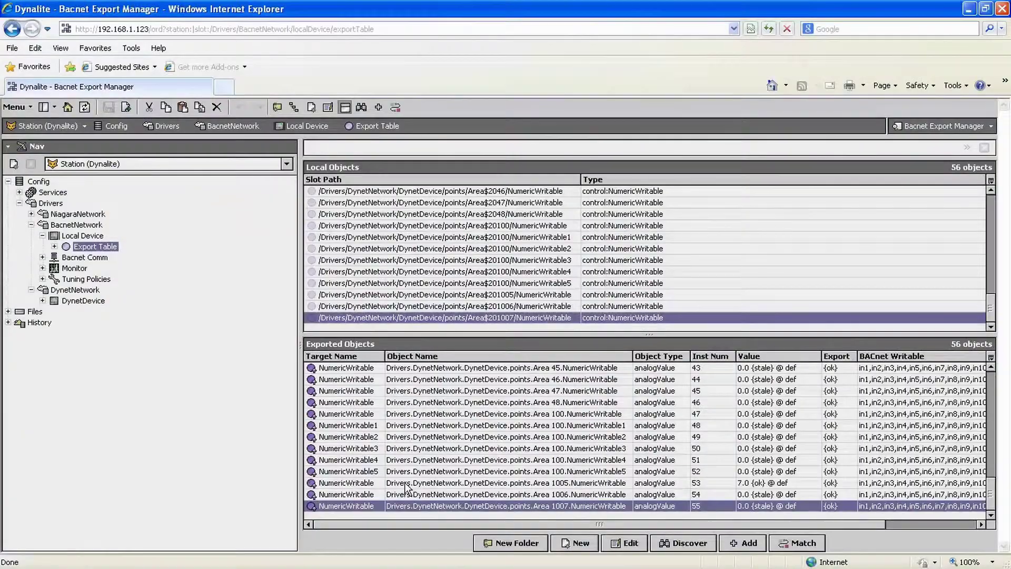
double_click(435, 494)
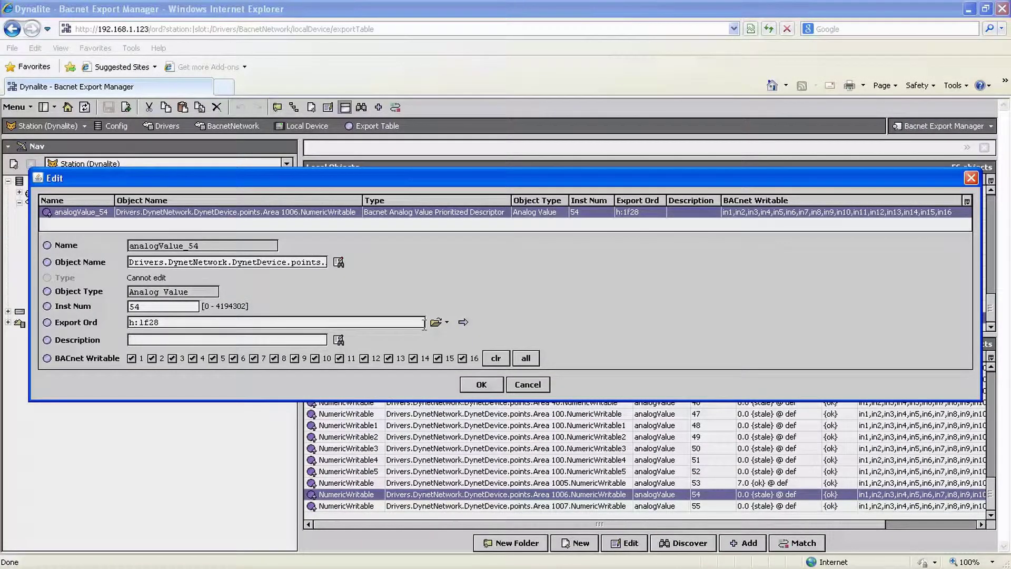
click(970, 179)
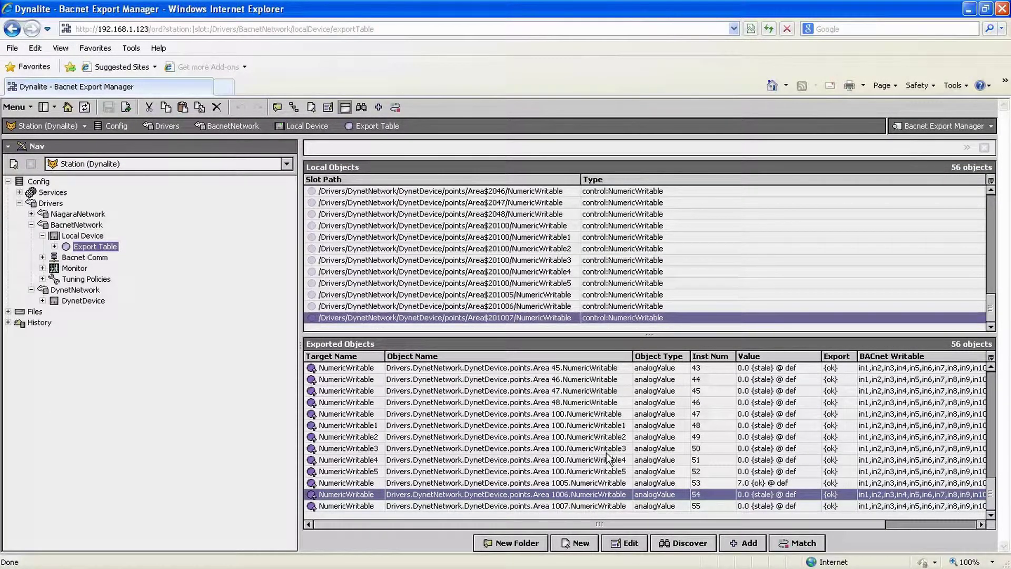
Step: Check BACnet ID 1's ID, Area and Location cells (C29, D29, F29), then scroll the template
click(613, 563)
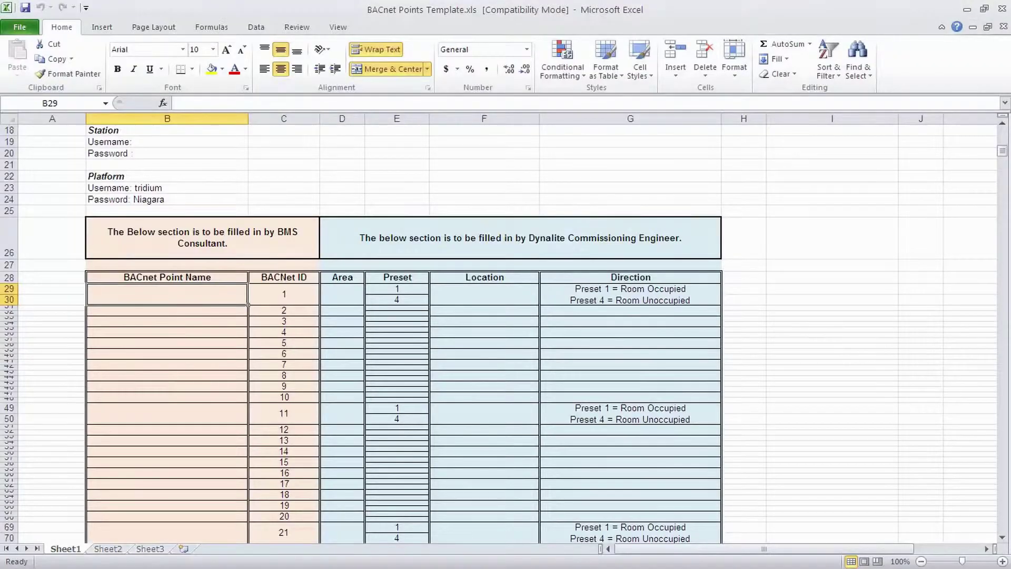
click(302, 301)
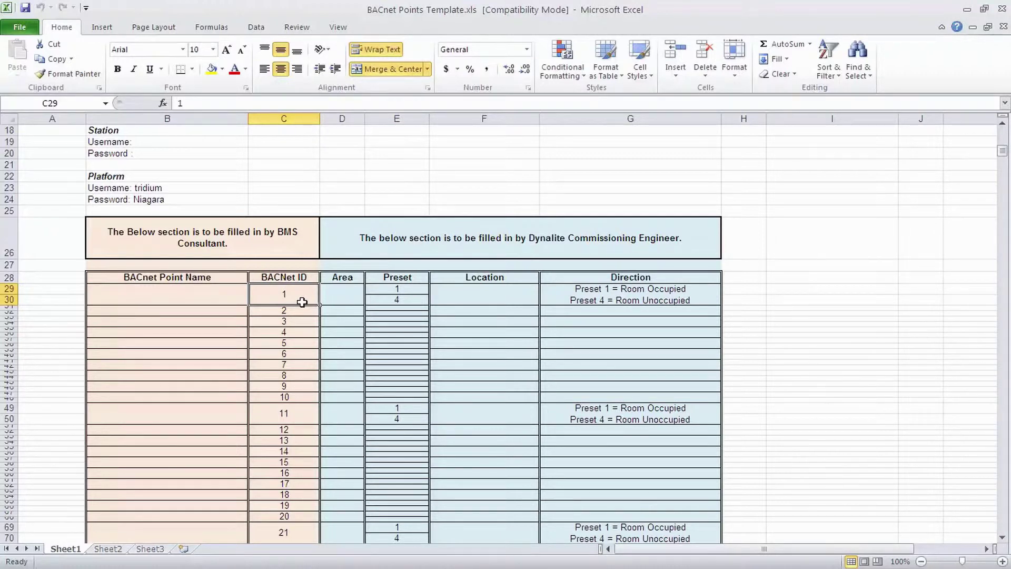
click(351, 300)
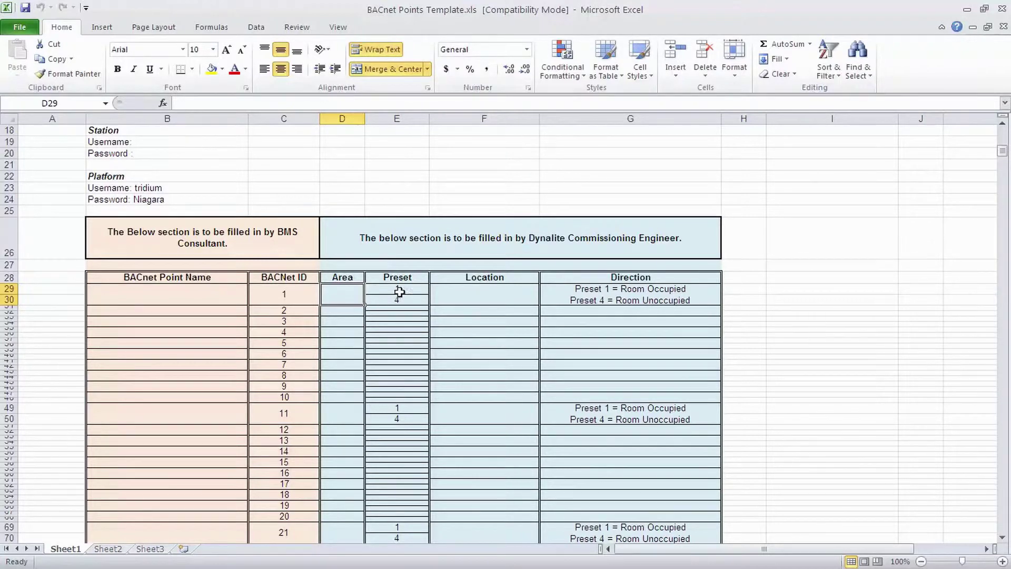
click(492, 304)
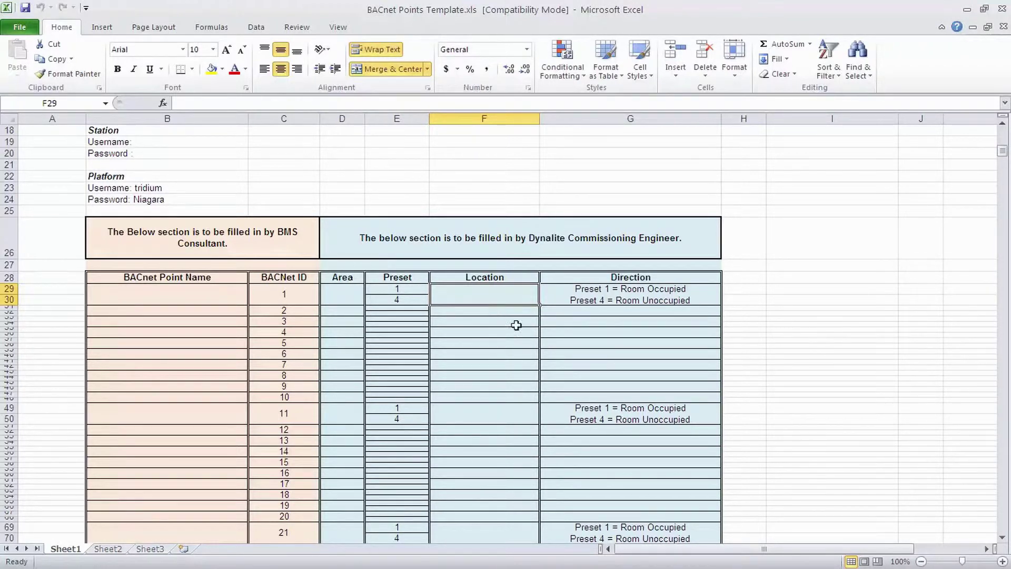
mouse_move(997, 161)
mouse_down()
mouse_move(951, 513)
mouse_move(958, 137)
mouse_up()
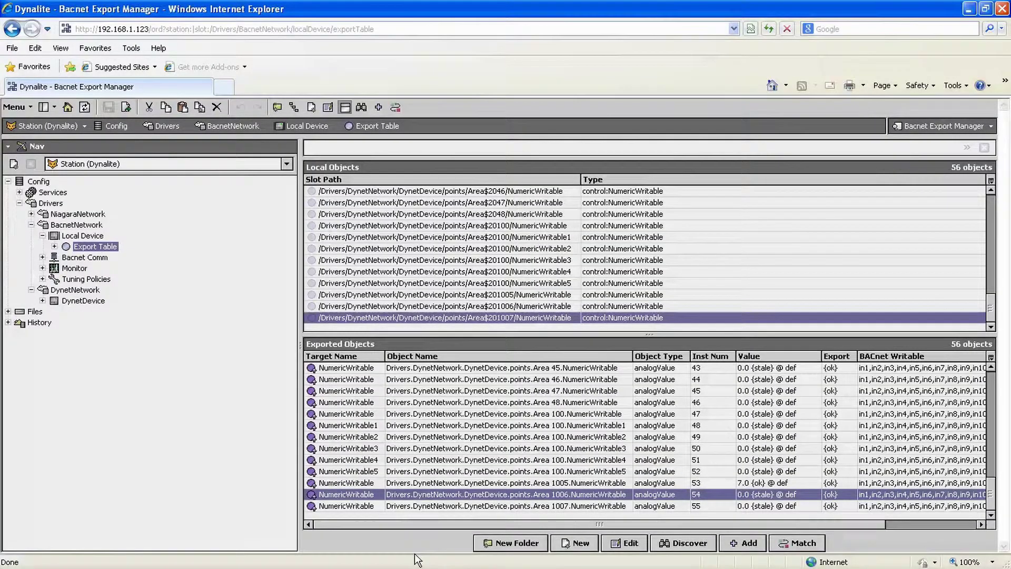
Step: Scroll the BACnet Gateway 1.0 guide to page 38's Inst Num steps
click(417, 559)
scroll(595, 440, down, 5)
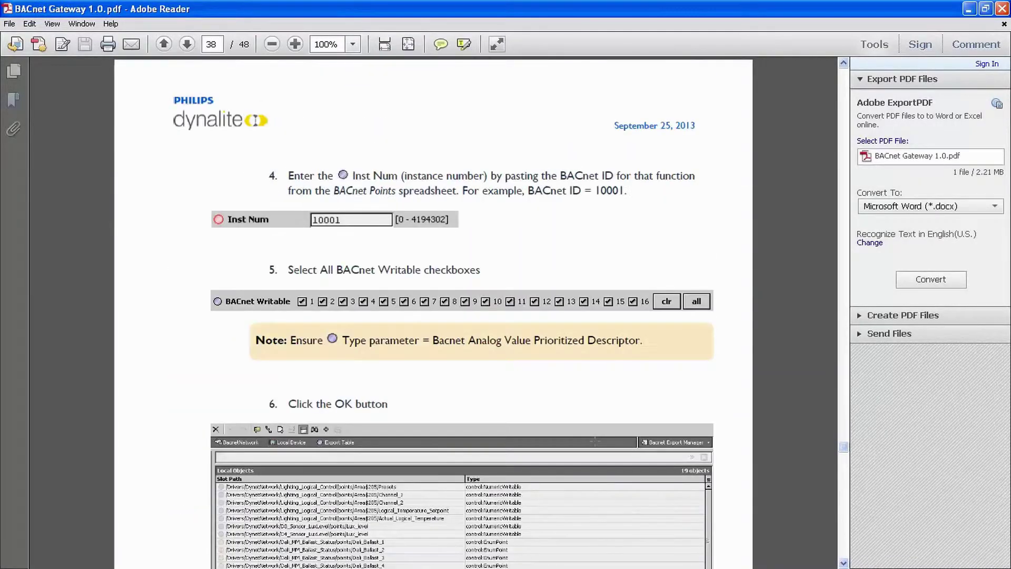
scroll(595, 441, down, 10)
scroll(595, 440, down, 10)
scroll(595, 440, up, 10)
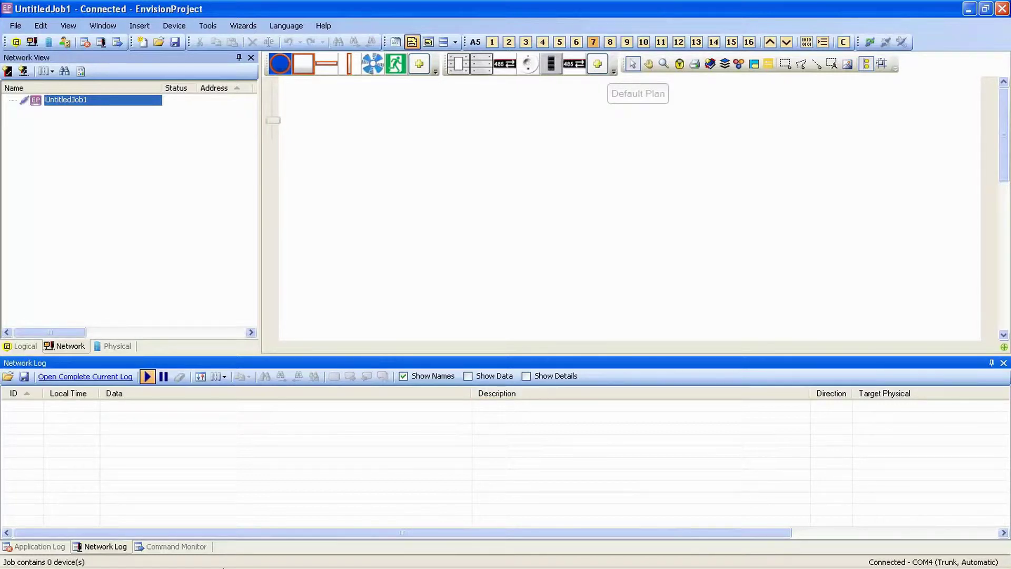
Step: View the Topology.jpg and 100BT with Bacnet Connection Structure network diagrams
key(alt+Tab)
double_click(489, 400)
click(736, 64)
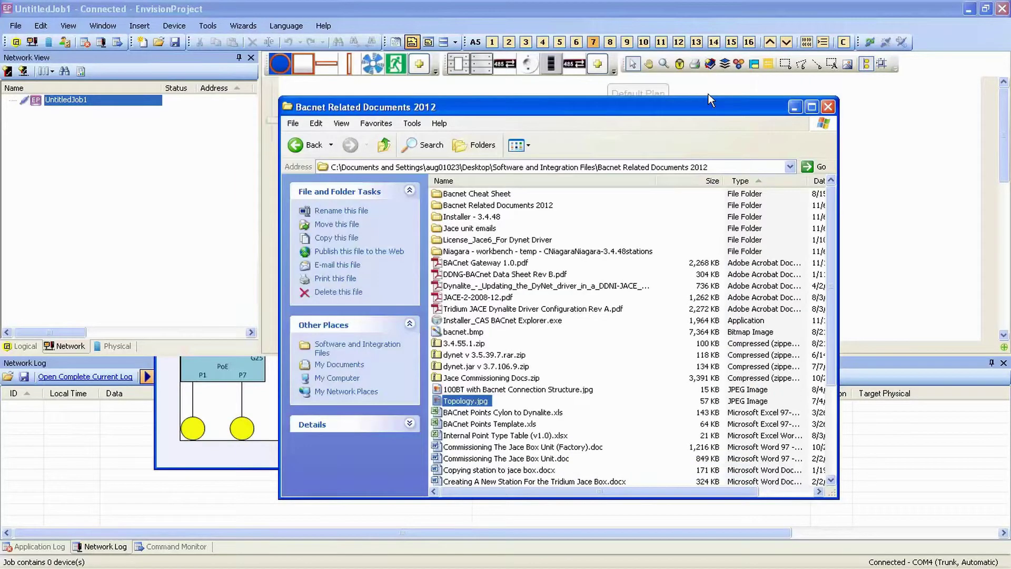
double_click(470, 389)
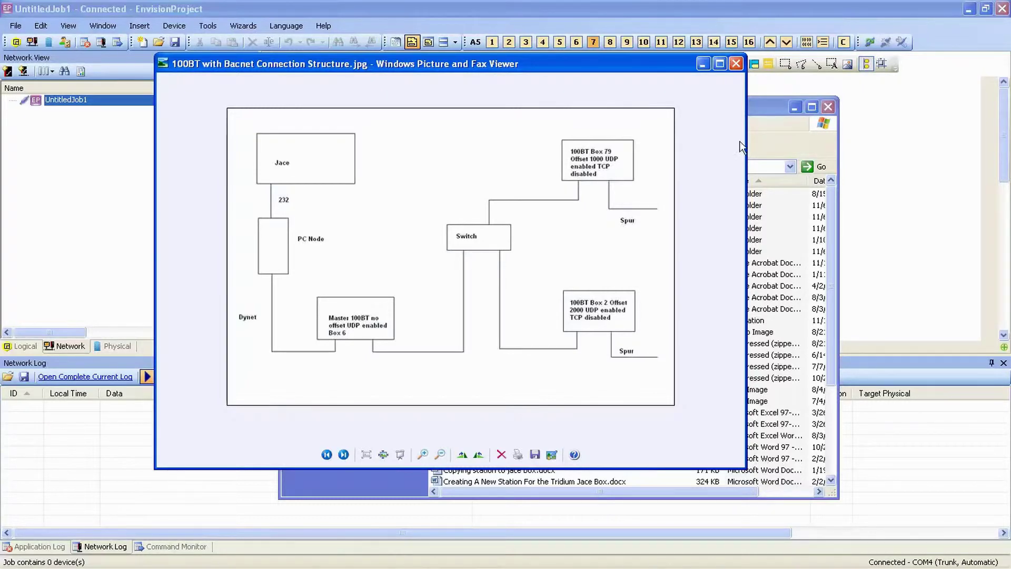
Step: Close the connection structure diagram and the Bacnet Related Documents 2012 folder
click(736, 63)
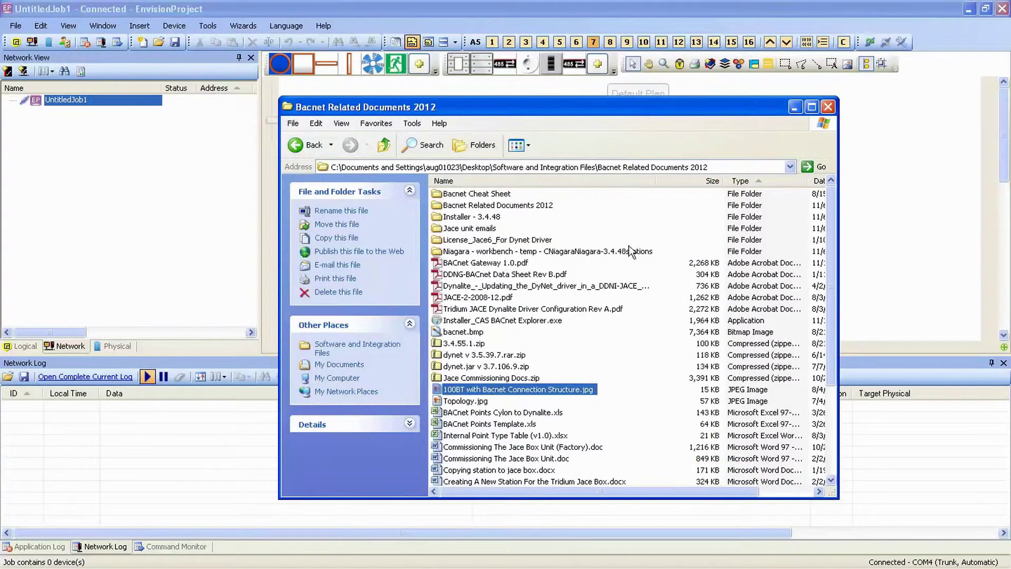
click(828, 107)
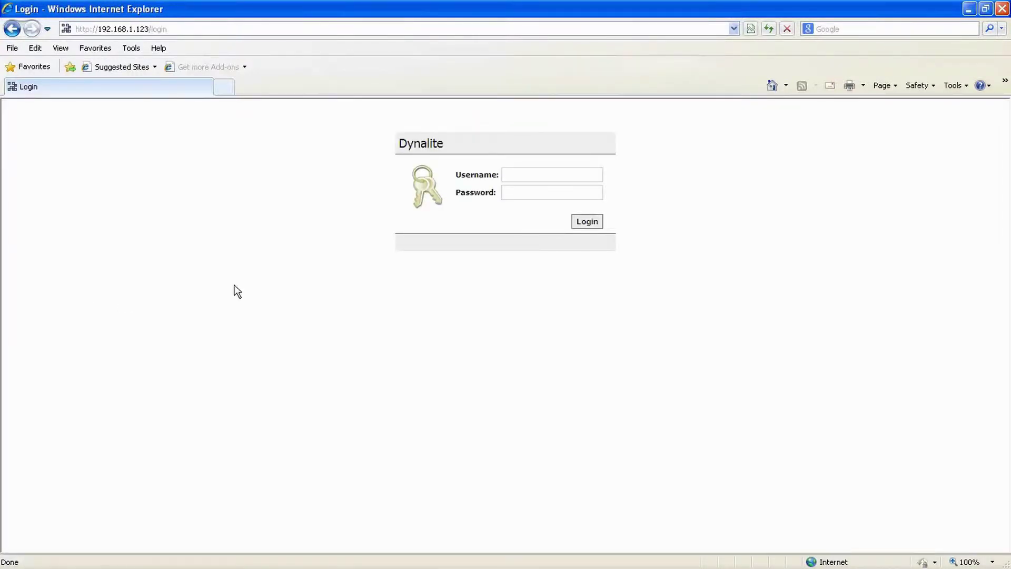
Step: Log in as admin and open Area 1005's NumericWritable property sheet under DynetDevice Points
key(Return)
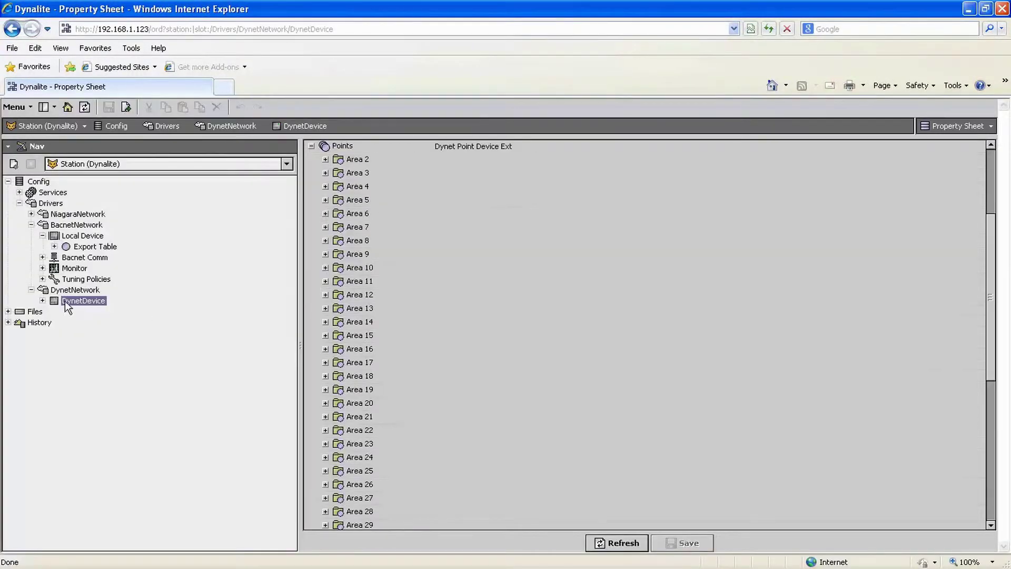
click(42, 300)
click(55, 322)
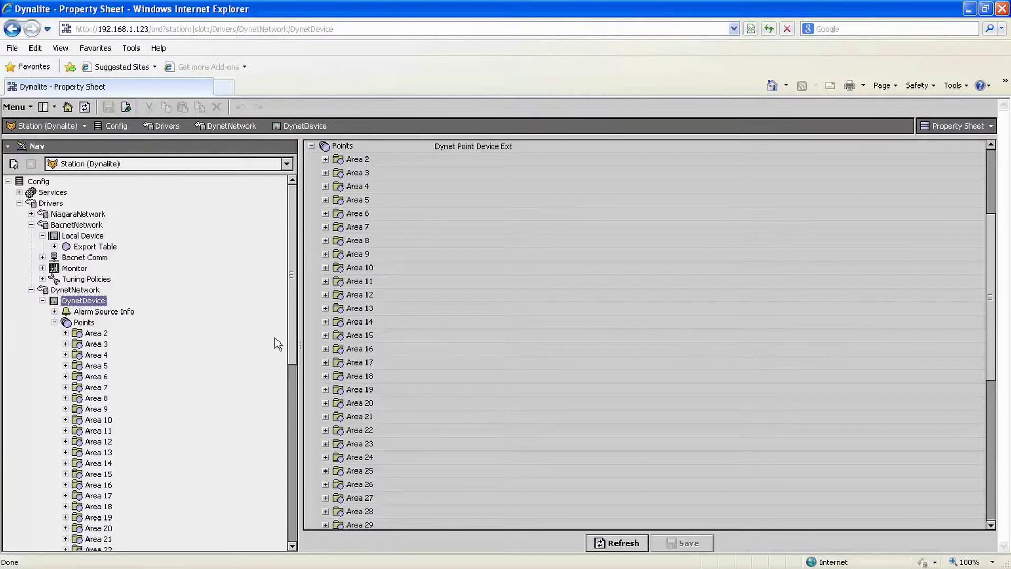
scroll(278, 424, down, 6)
scroll(259, 527, down, 5)
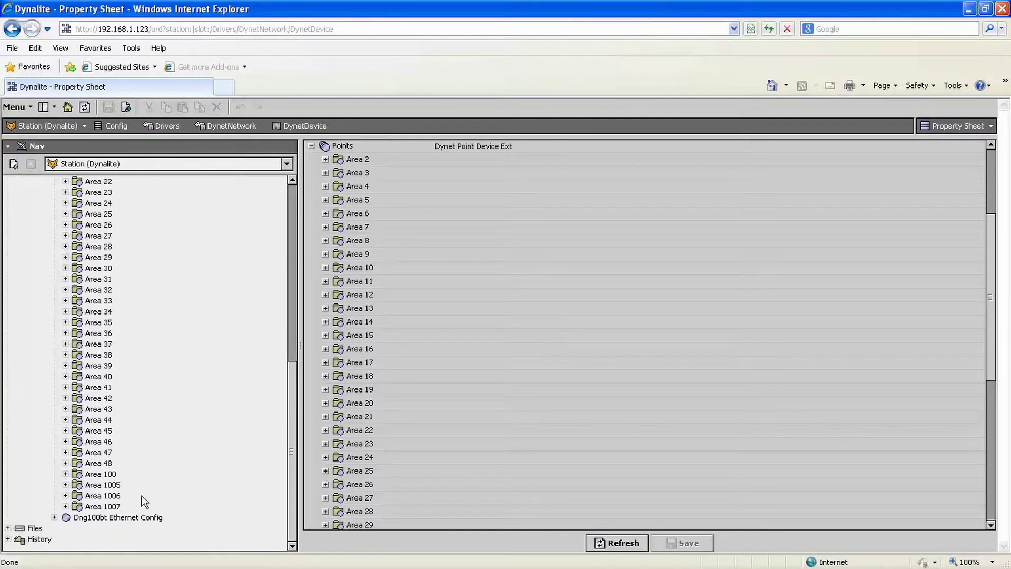
click(103, 484)
click(65, 485)
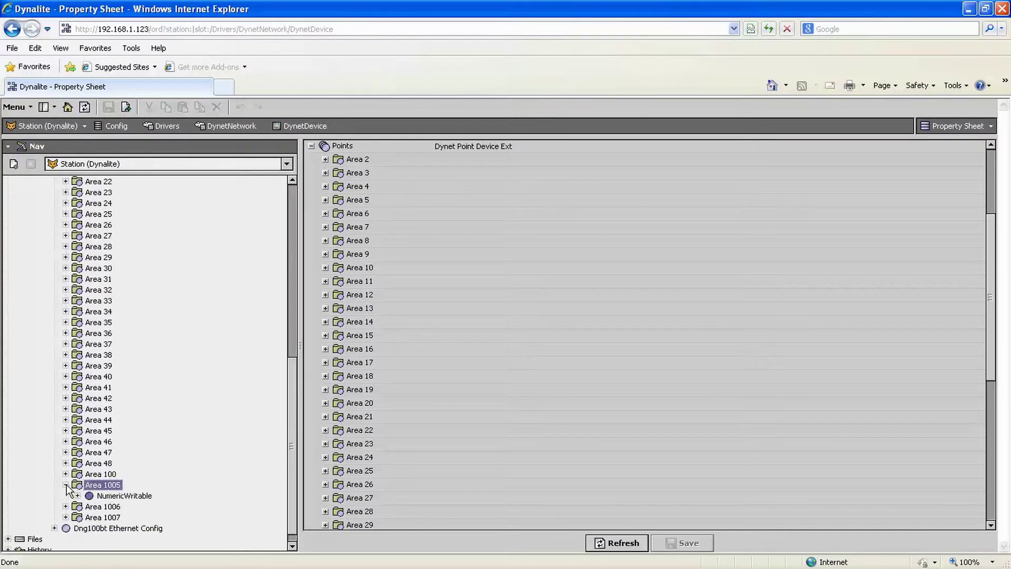
click(120, 496)
double_click(118, 496)
Step: Set the NumericWritable point to 1 and confirm Out reads 1.0
right_click(119, 497)
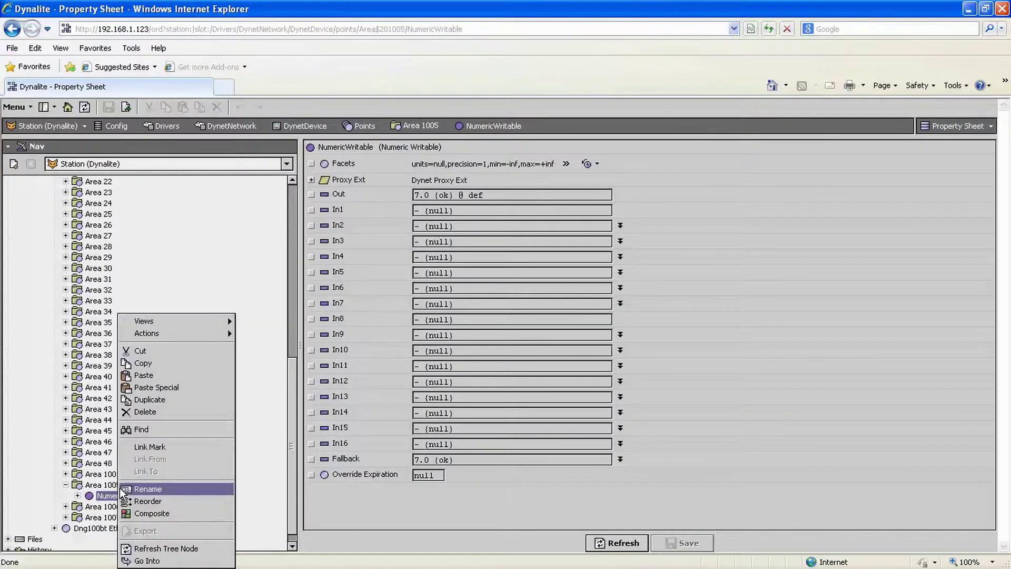
mouse_move(147, 333)
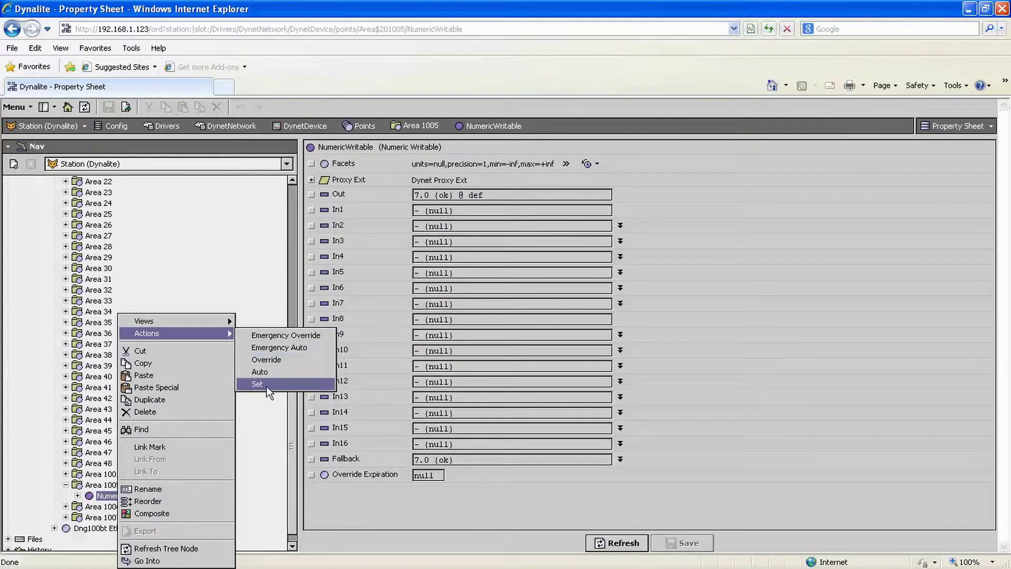
click(269, 390)
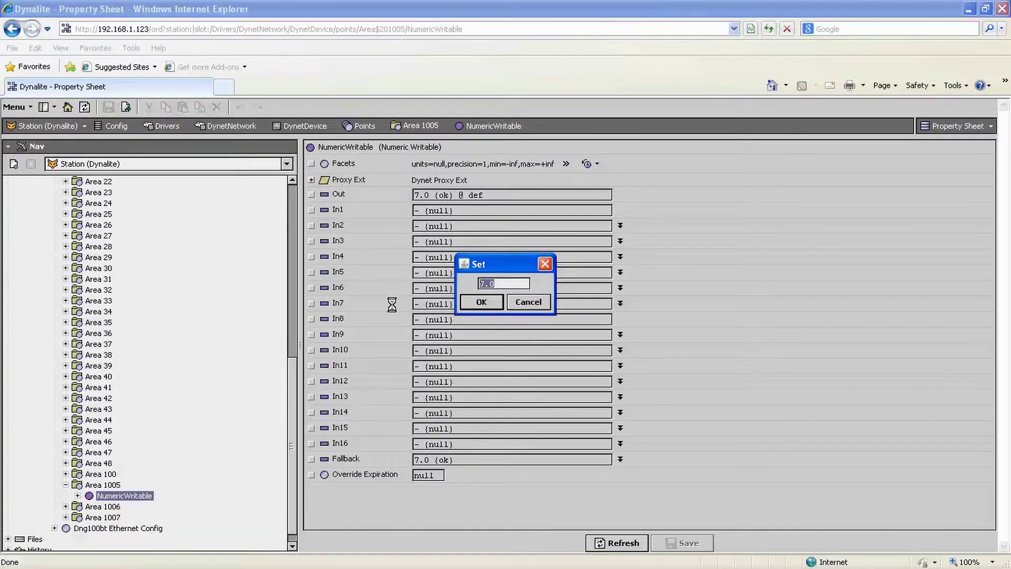
text(1)
click(491, 304)
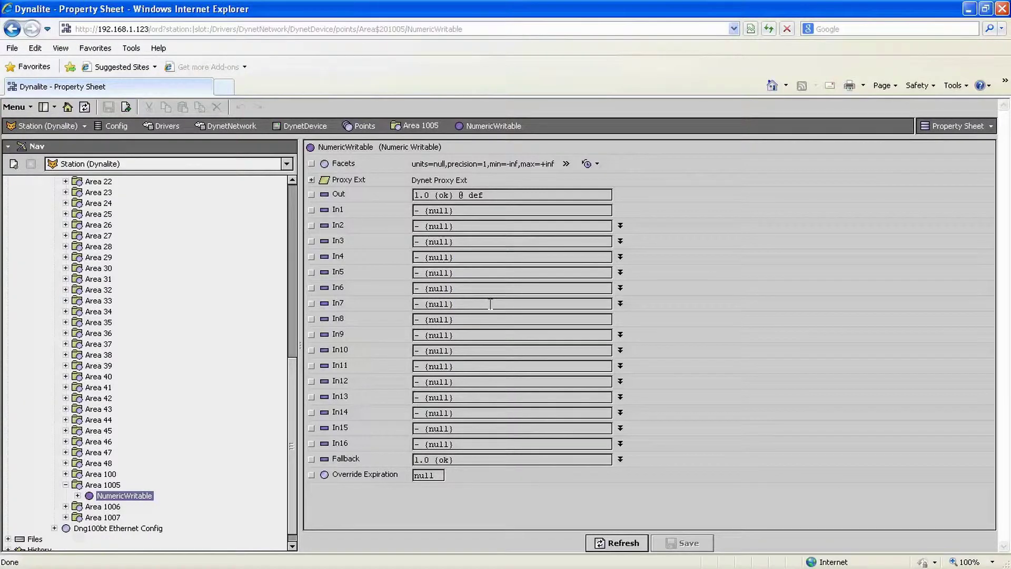
double_click(415, 196)
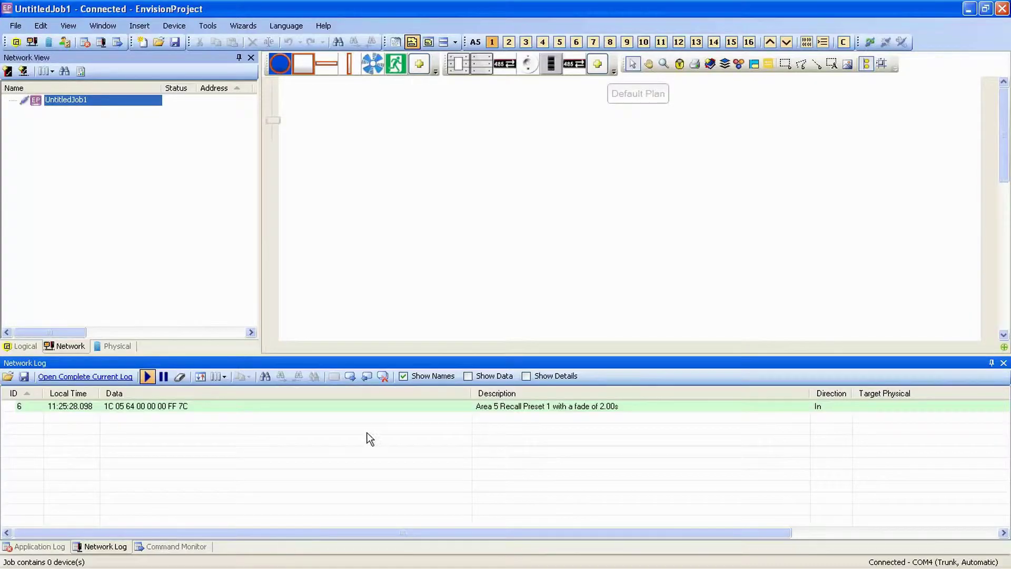
Step: Recall Area 5 Preset 4 from EnvisionProject, then return to Niagara showing Out 4.0
click(398, 411)
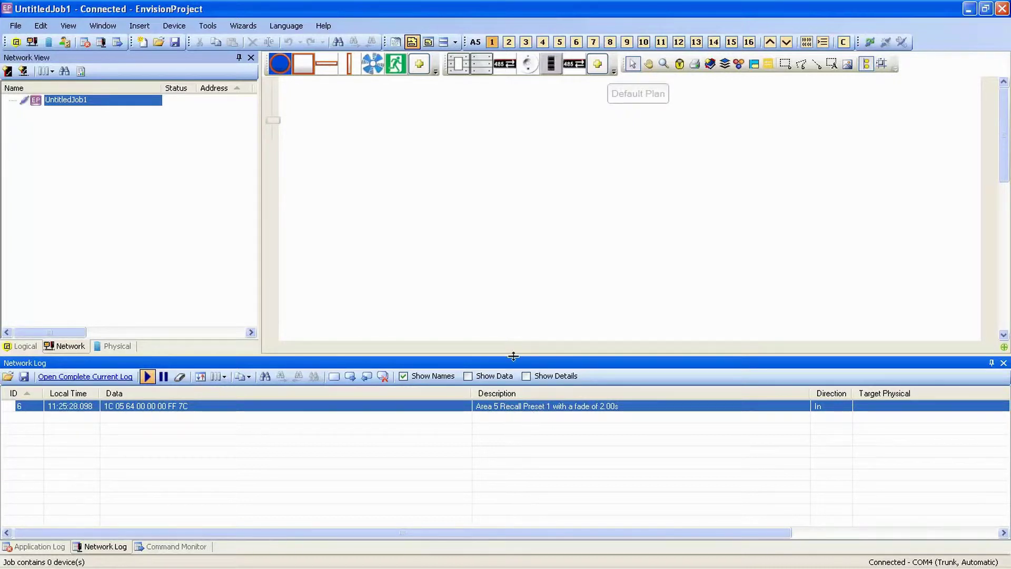
click(542, 42)
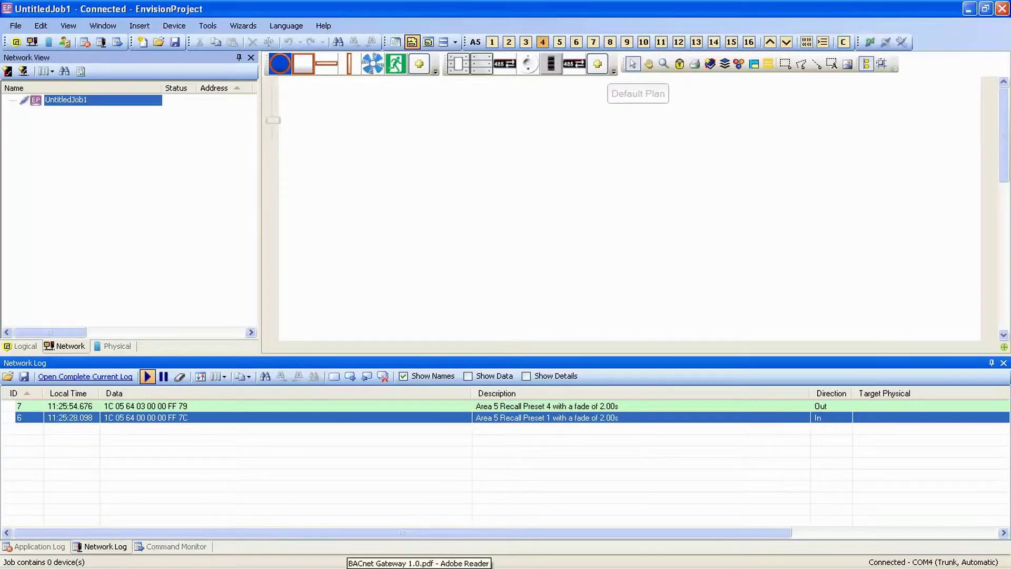
click(421, 562)
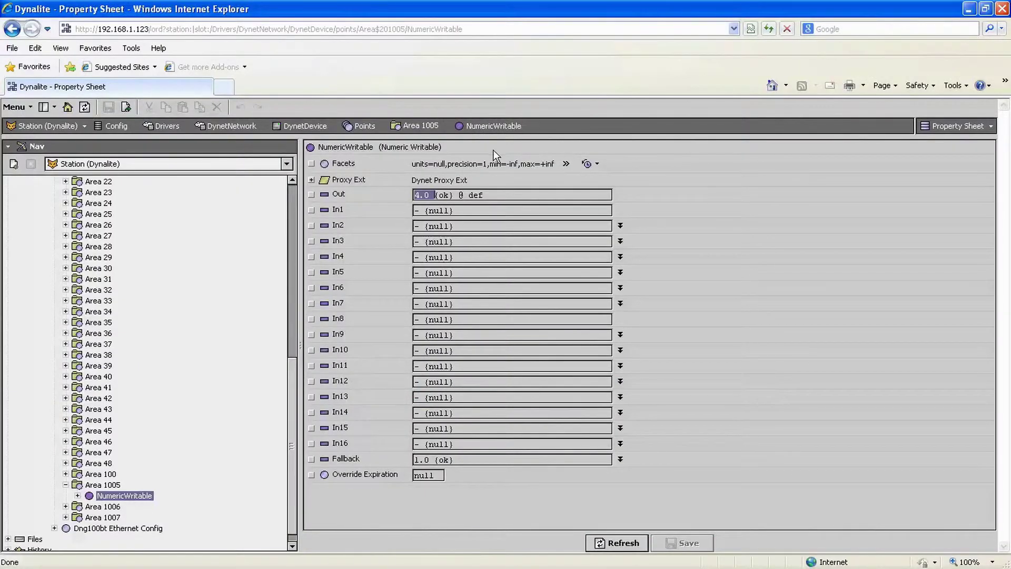
Step: Select Area 1005's Out value 4.0, glance at EnvisionProject, then bring up the BACnet Gateway PDF
click(493, 190)
drag(493, 190, 414, 195)
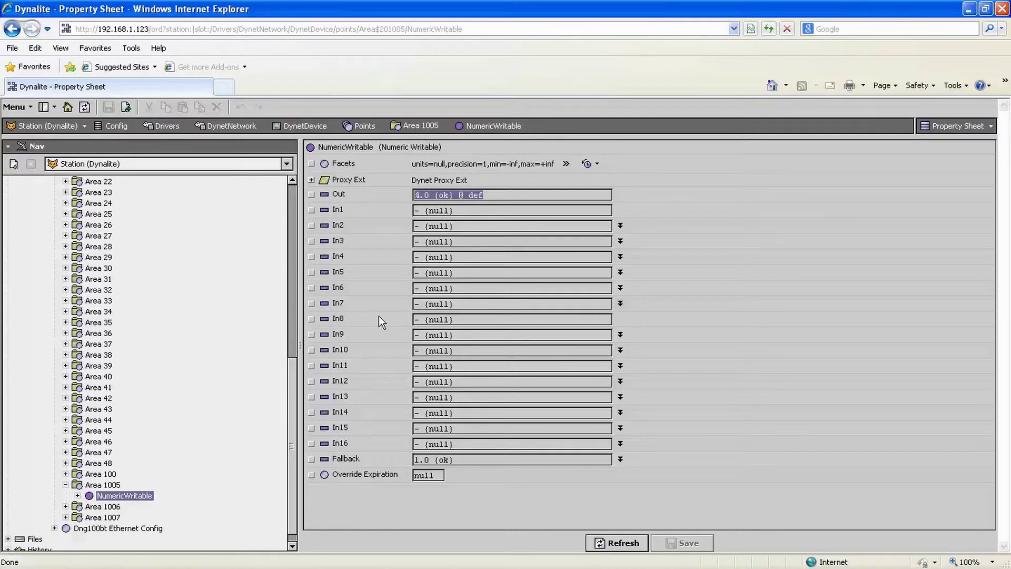
key(alt+Tab)
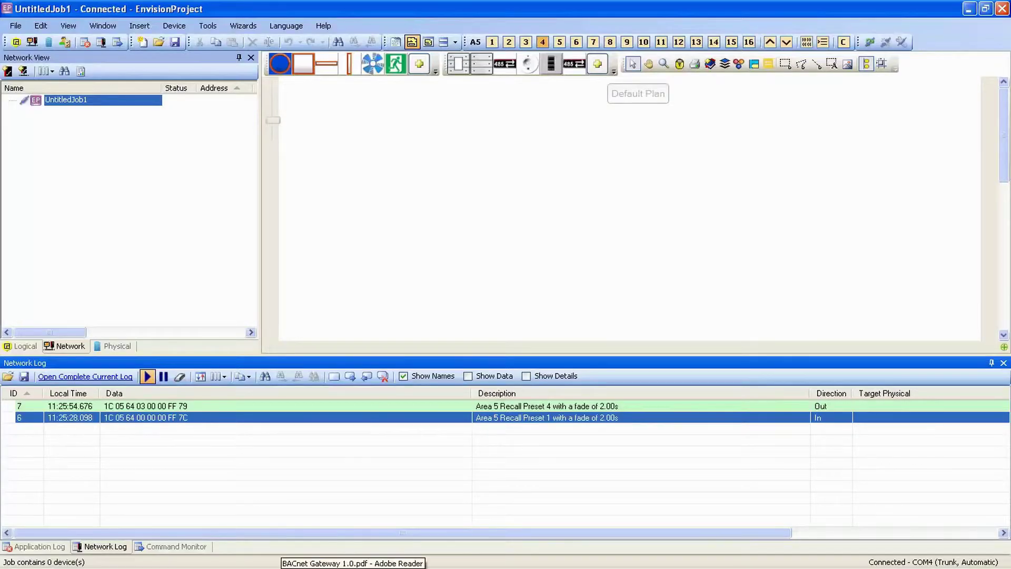
key(alt+Tab)
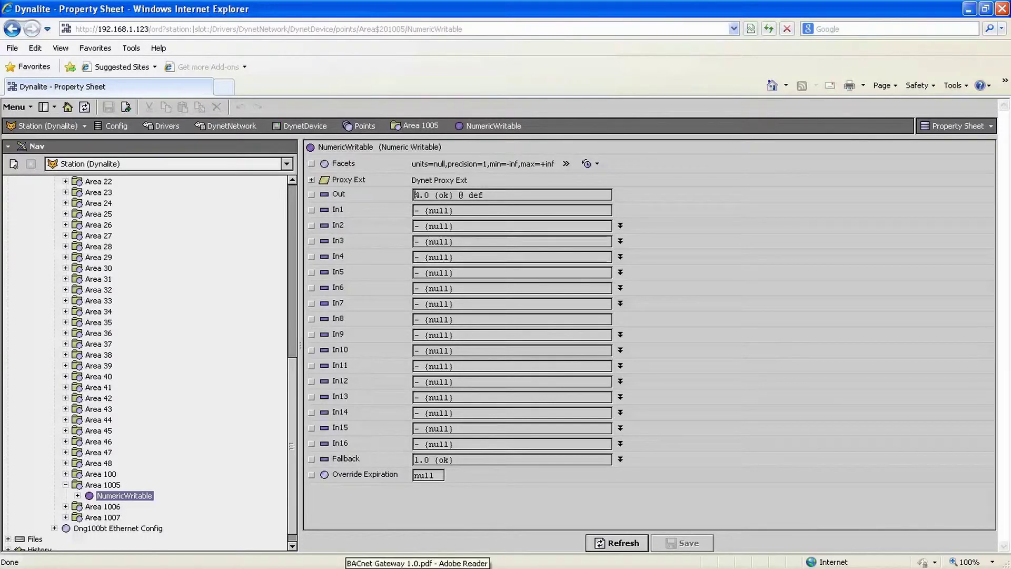
click(417, 566)
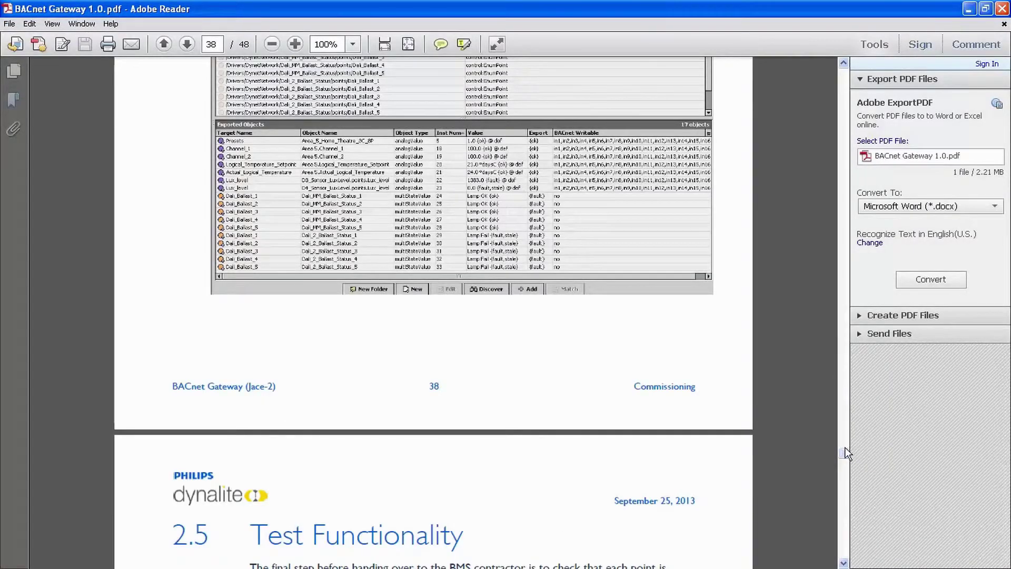
Step: Page through the BACnet Gateway guide to its end and back to the cover
drag(844, 452, 833, 526)
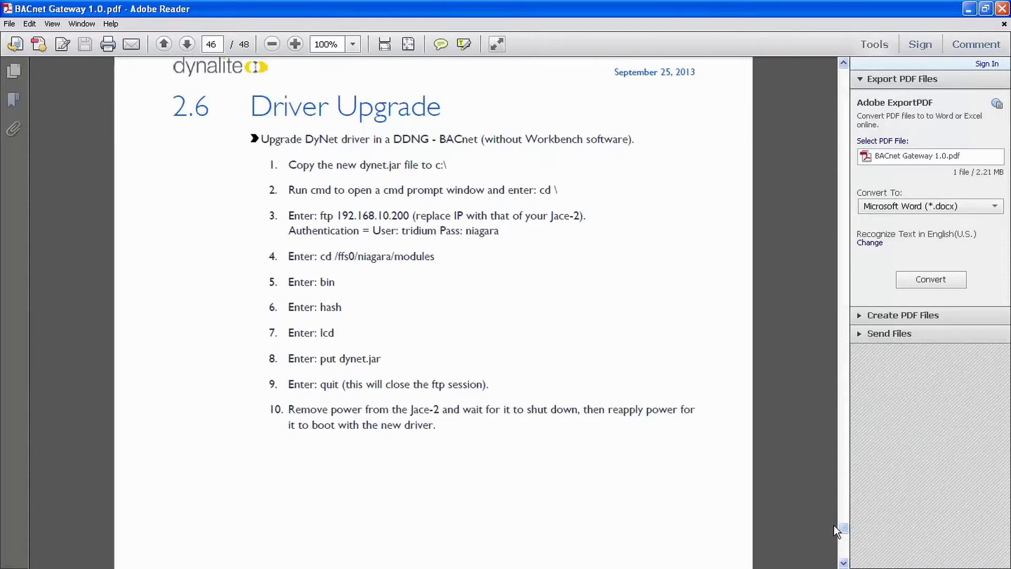
drag(843, 528, 838, 61)
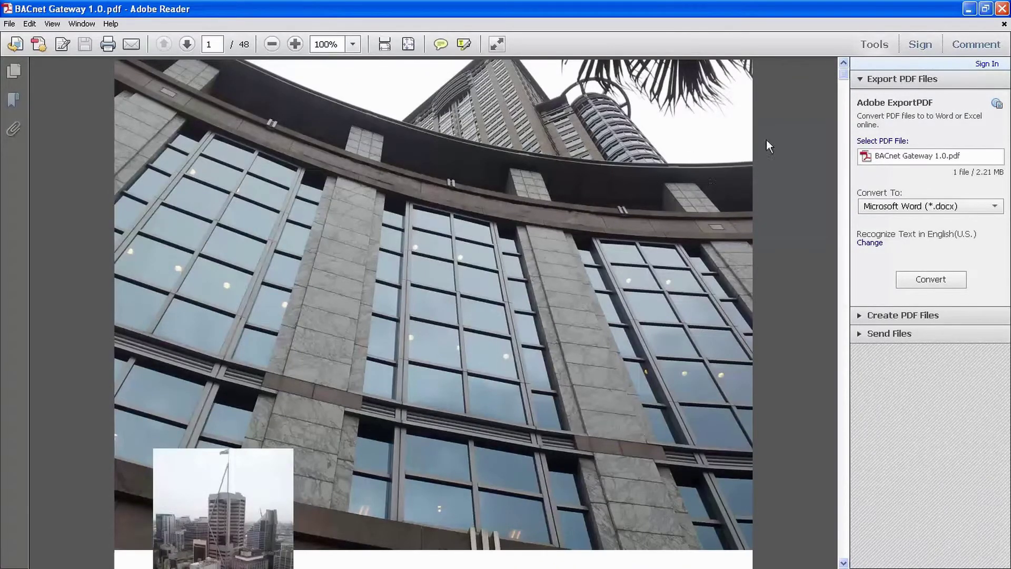
click(1002, 8)
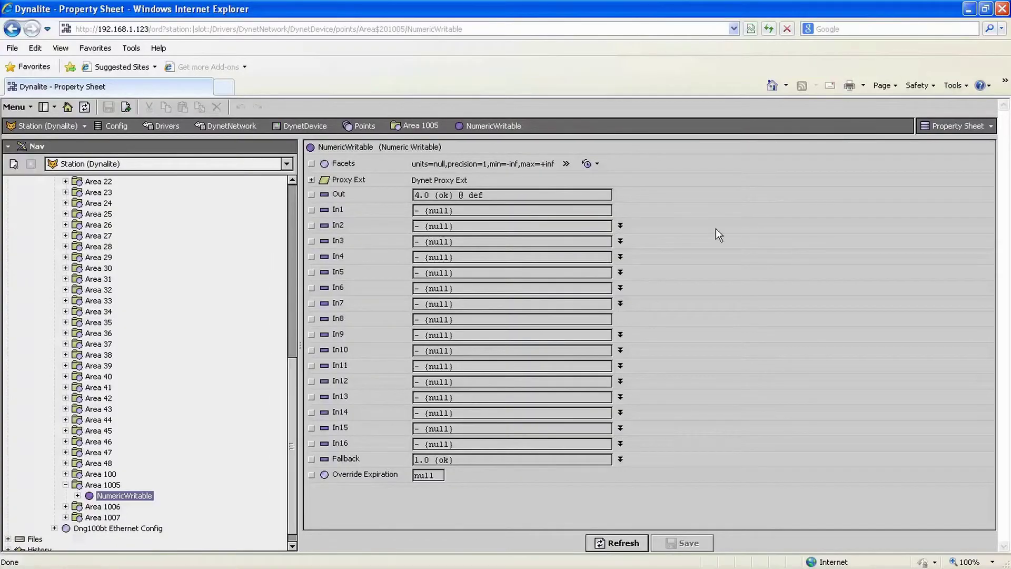